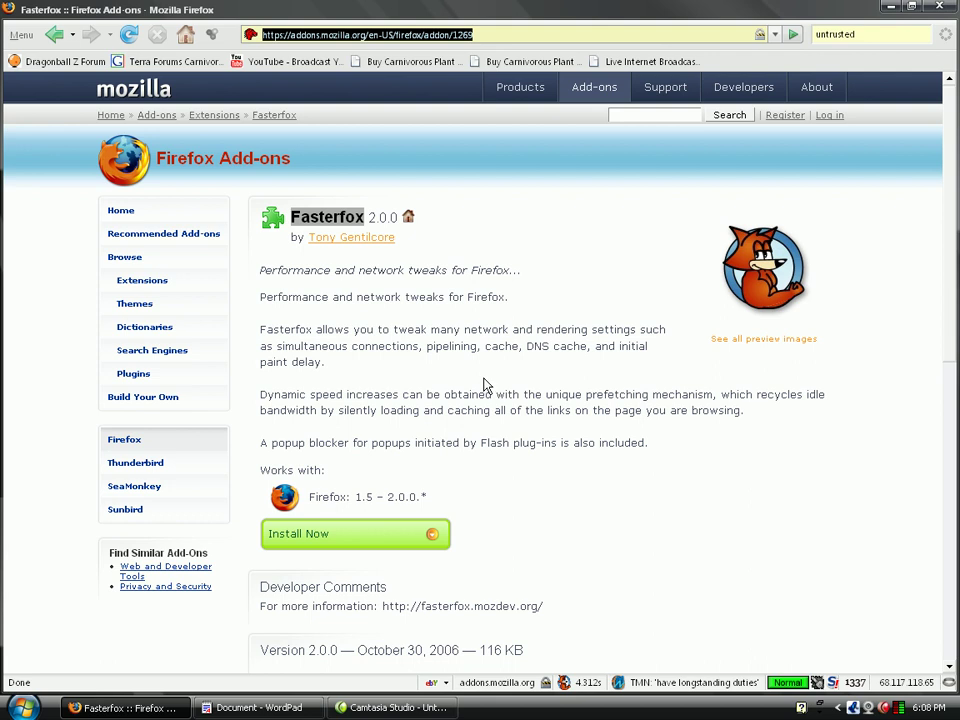
Step: Highlight the add-on's short description and its supported Firefox versions line
{"action": "triple_click", "coordinate": [493, 297]}
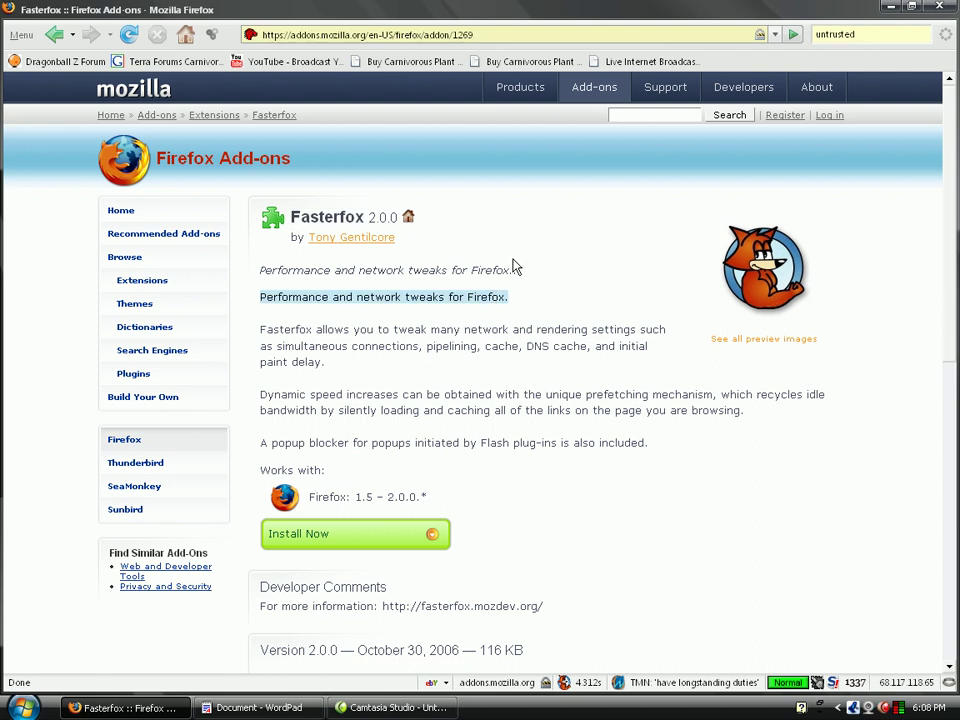
{"action": "triple_click", "coordinate": [418, 497]}
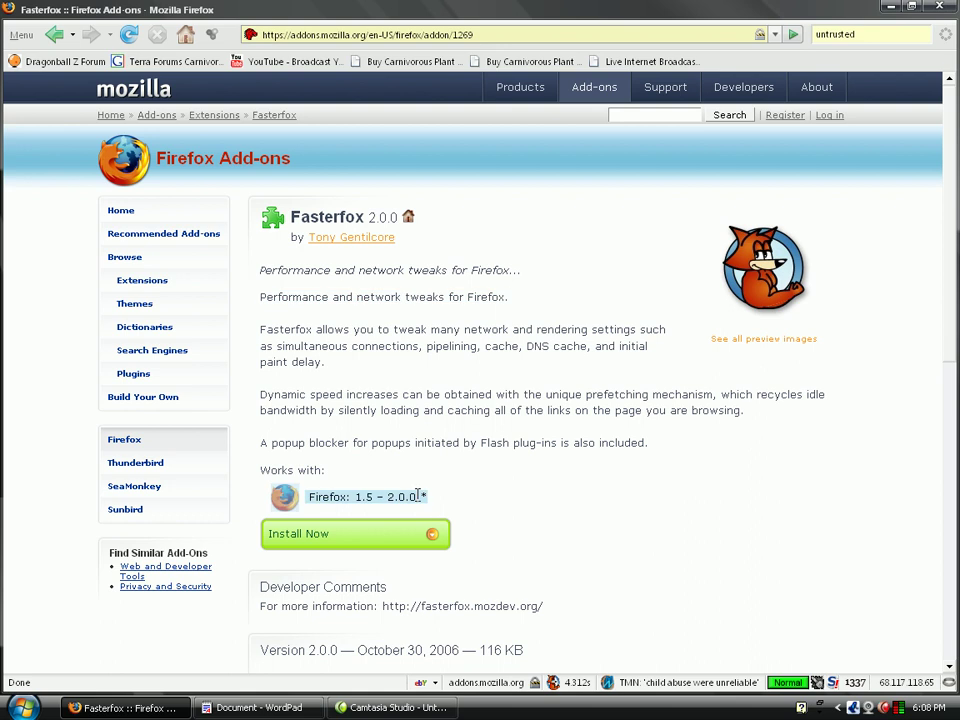
{"action": "left_click_drag", "start_coordinate": [418, 497], "coordinate": [469, 527]}
Step: Load about:config and filter the preferences to network.prefetch-next
{"action": "double_click", "coordinate": [370, 35]}
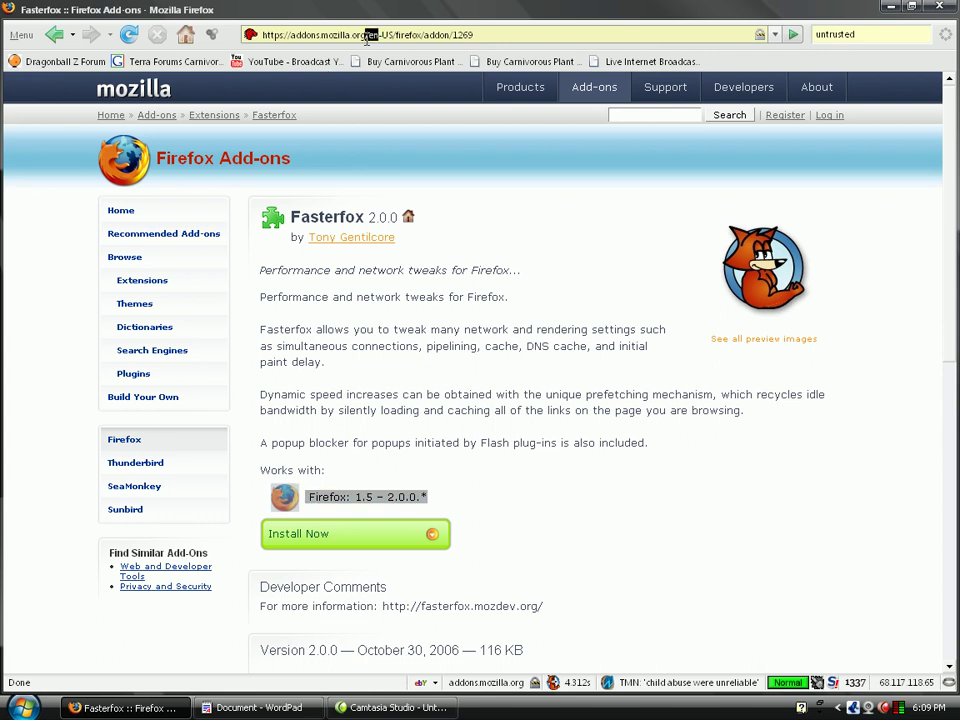
{"action": "triple_click", "coordinate": [367, 35]}
{"action": "type", "text": "a"}
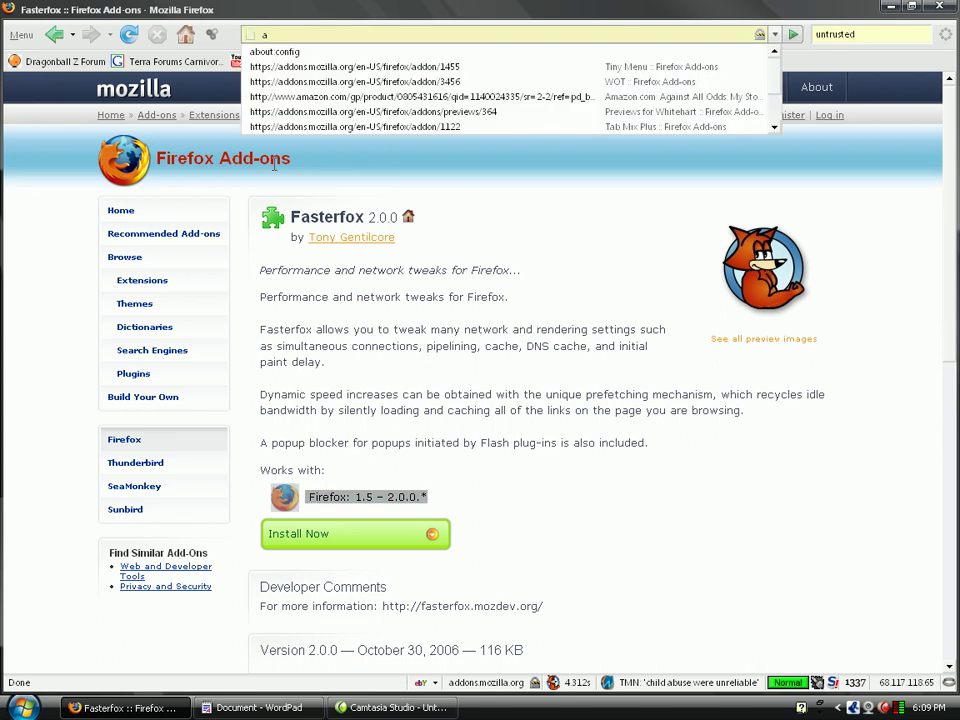
{"action": "type", "text": "bout:config"}
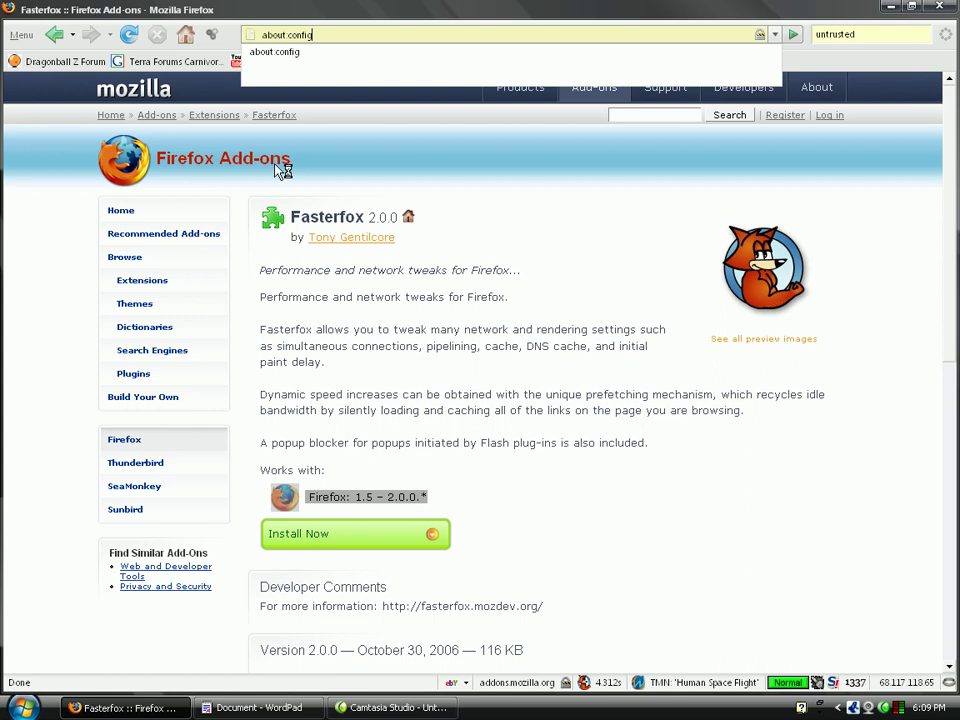
{"action": "key", "text": "Return"}
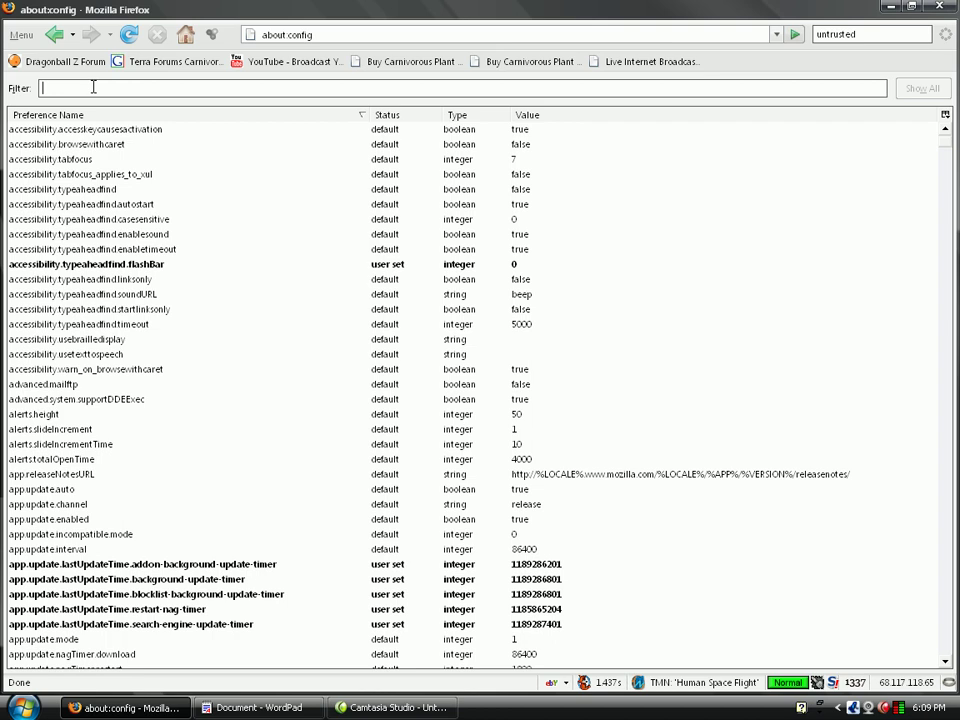
{"action": "type", "text": "network.prefetch-next"}
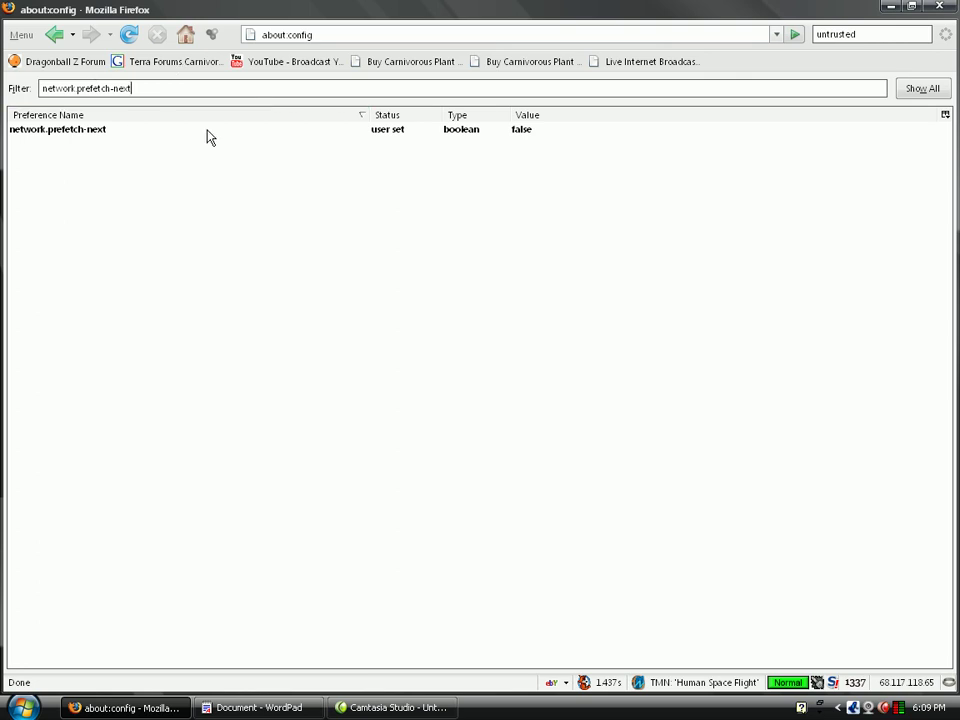
Step: Set network.prefetch-next to false, empty the filter to list every preference, and switch to Camtasia Studio
{"action": "double_click", "coordinate": [520, 130]}
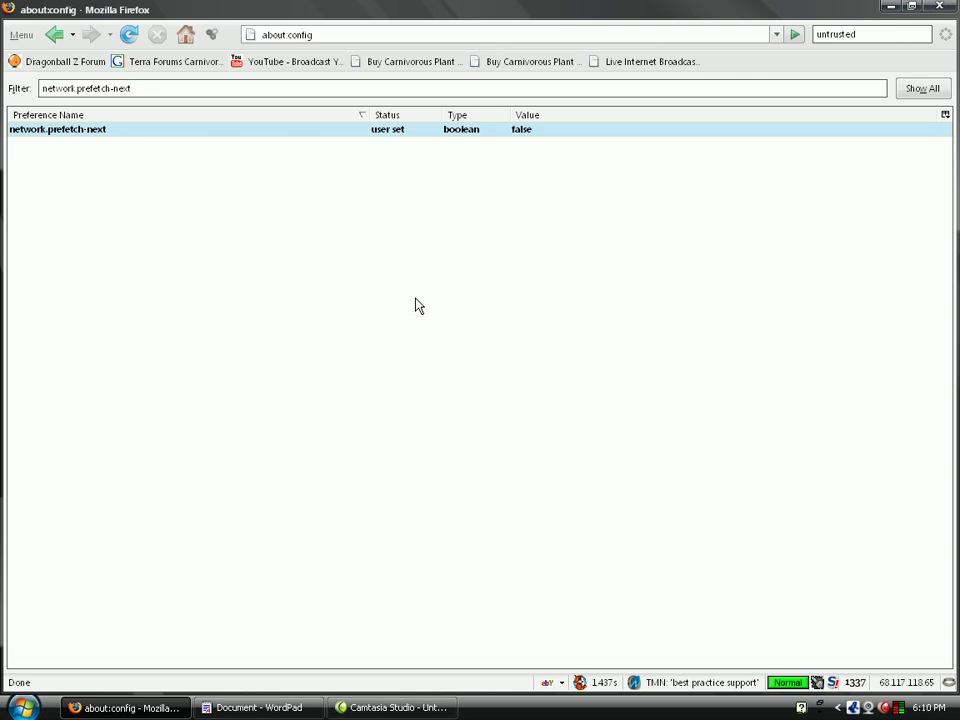
{"action": "double_click", "coordinate": [264, 87]}
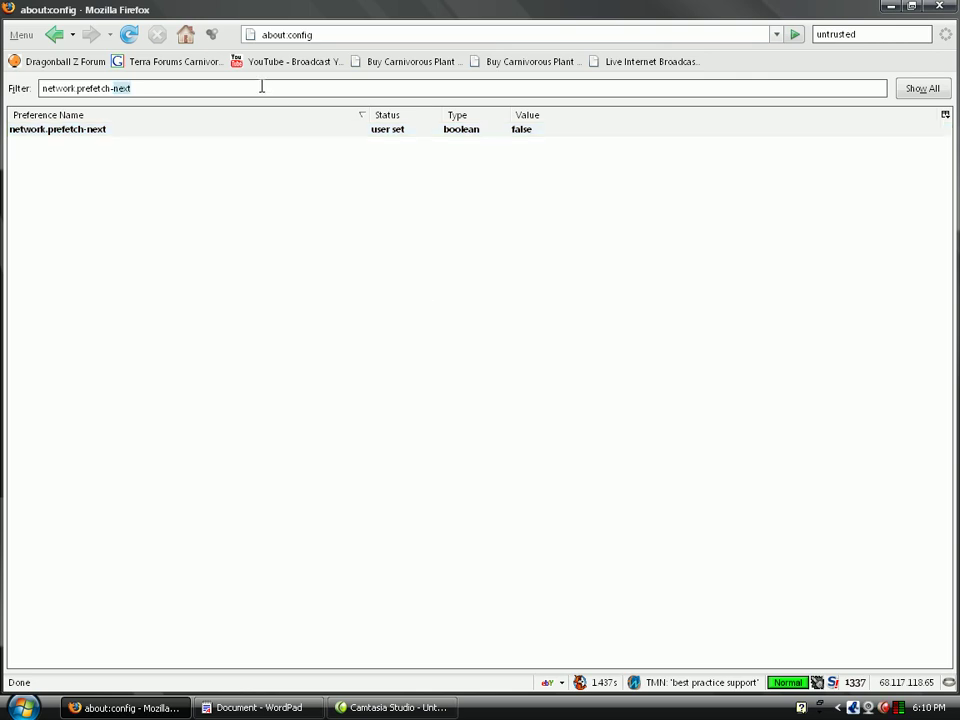
{"action": "key", "text": "ctrl+a"}
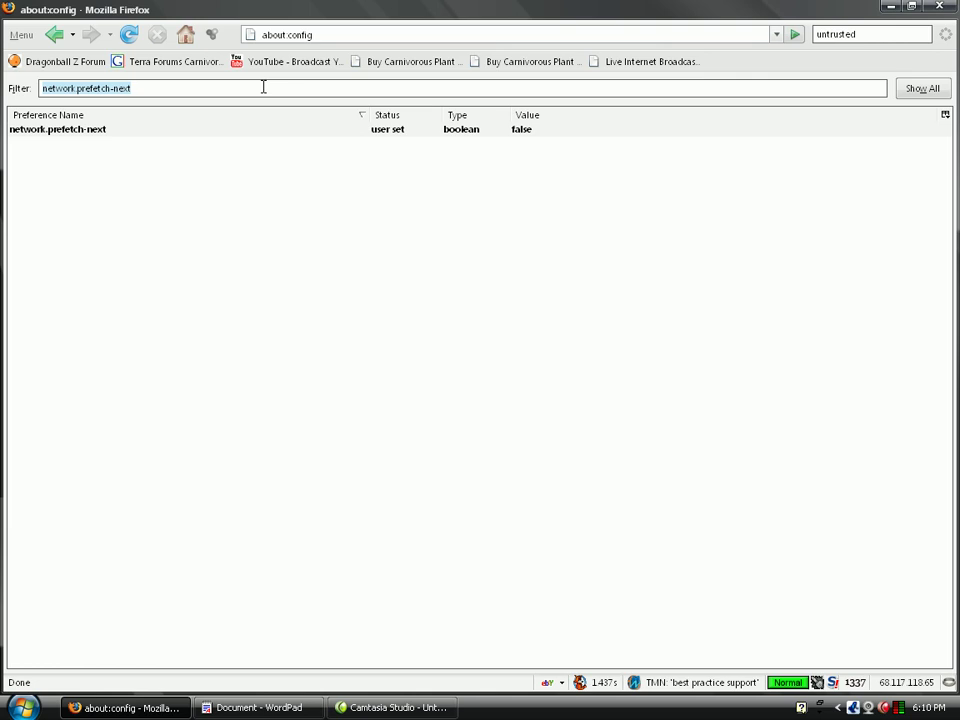
{"action": "key", "text": "BackSpace"}
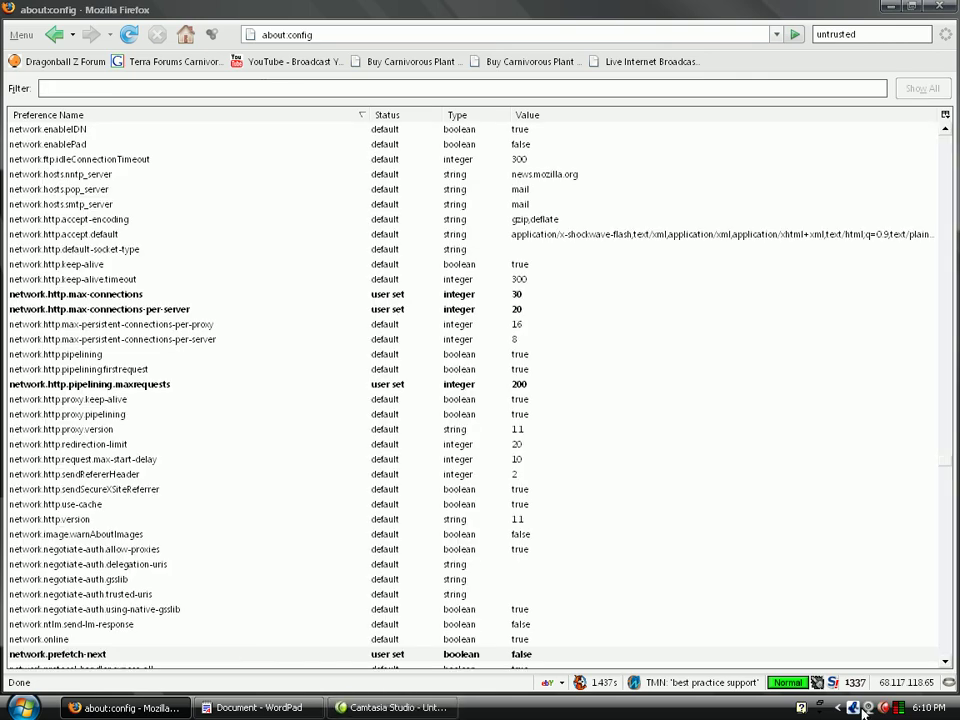
{"action": "left_click", "coordinate": [399, 708]}
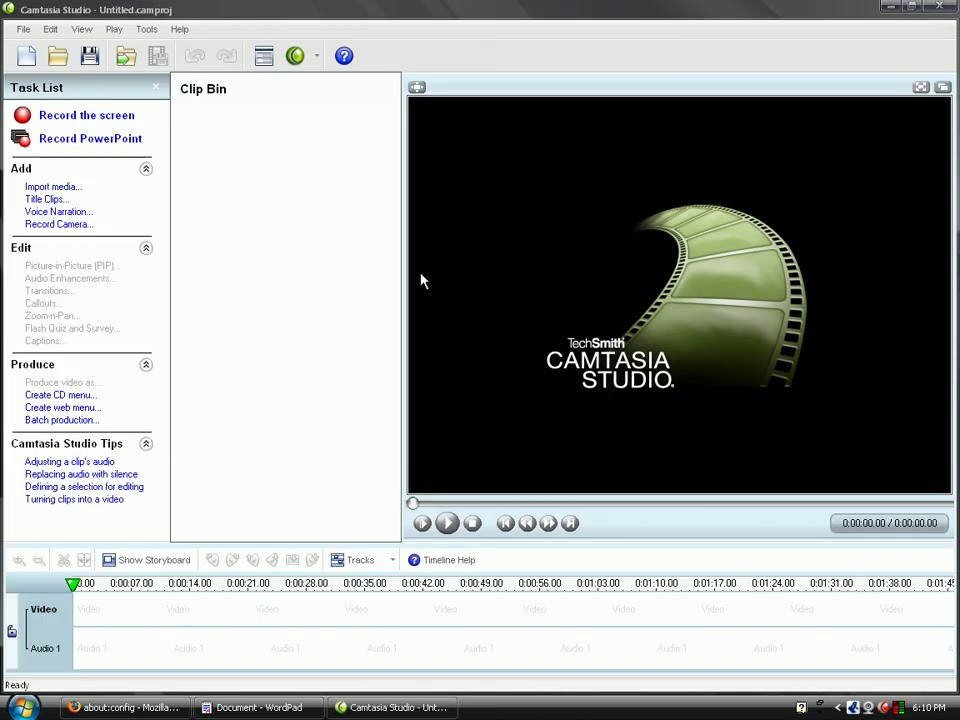
Step: Close Camtasia Studio to get back to Firefox's full preference list
{"action": "left_click", "coordinate": [884, 708]}
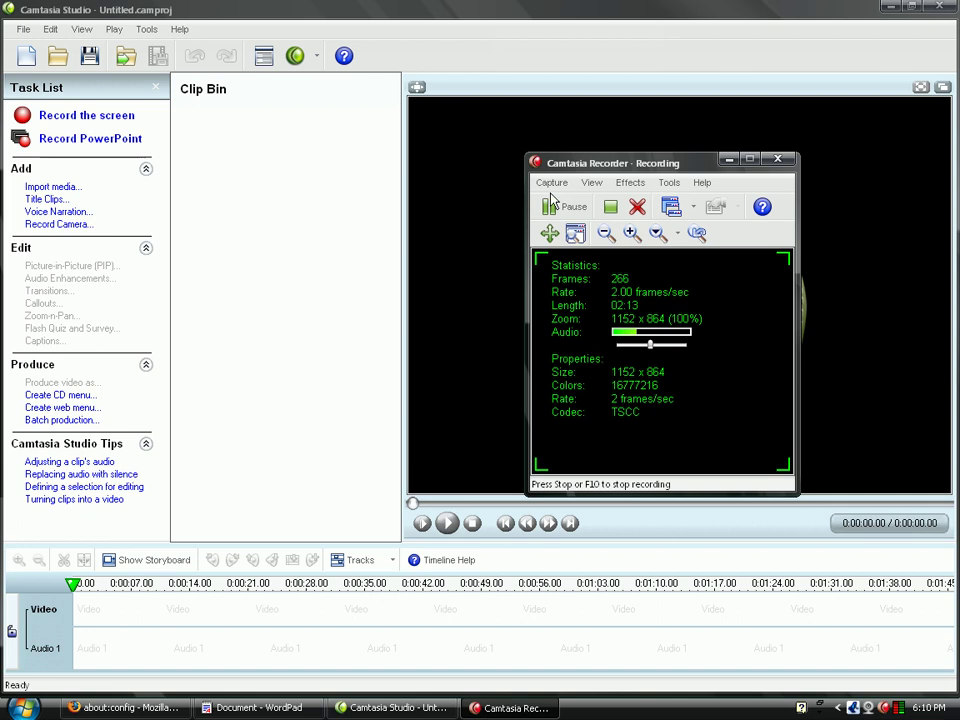
{"action": "left_click", "coordinate": [939, 8]}
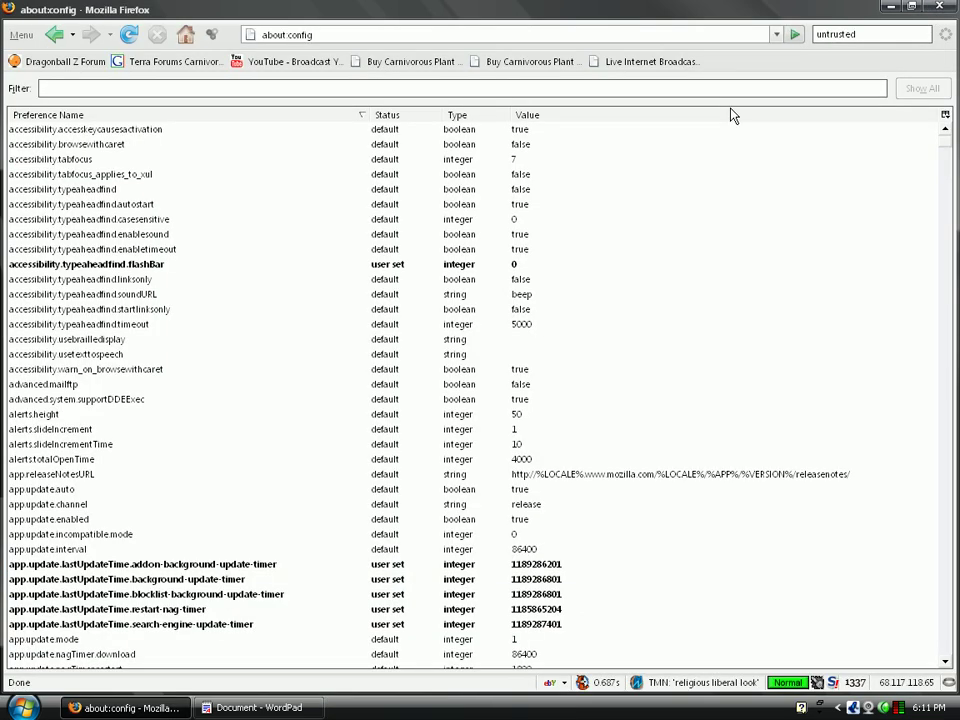
Step: Filter about:config to browser.cache.memory.capacity and select its row, which shows 15000
{"action": "left_click", "coordinate": [160, 86]}
{"action": "type", "text": "browser.cache"}
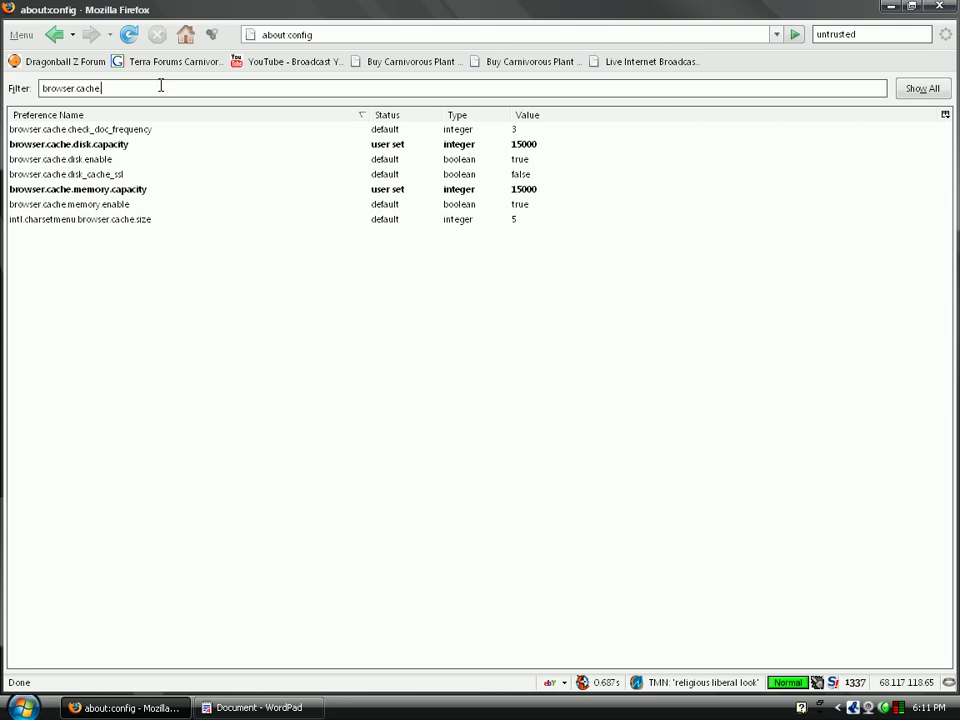
{"action": "type", "text": ".memory.capacity"}
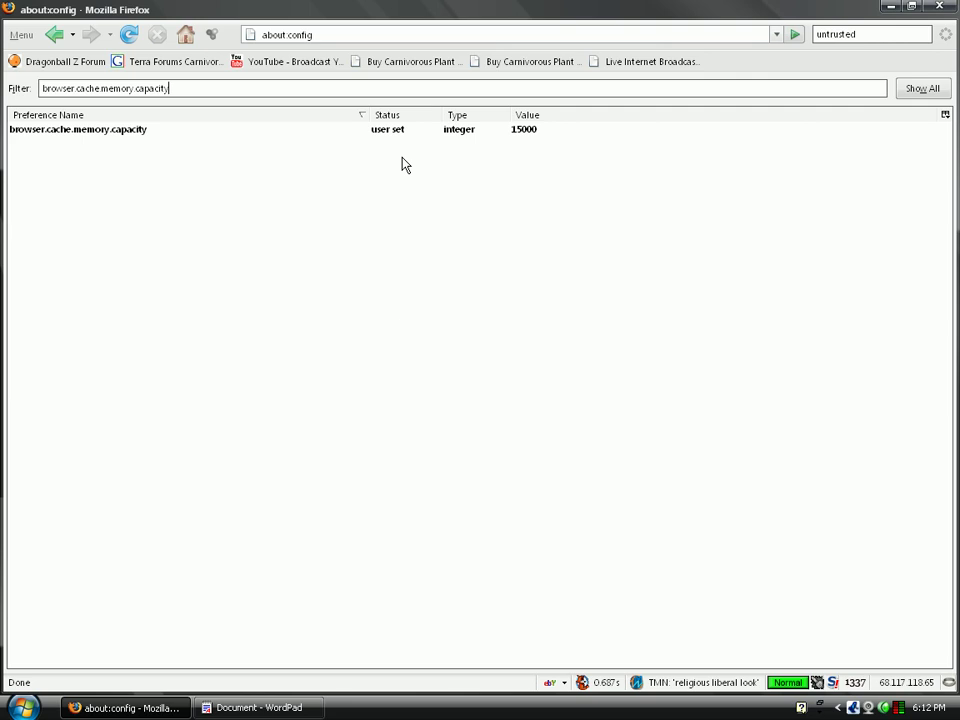
{"action": "left_click", "coordinate": [80, 135]}
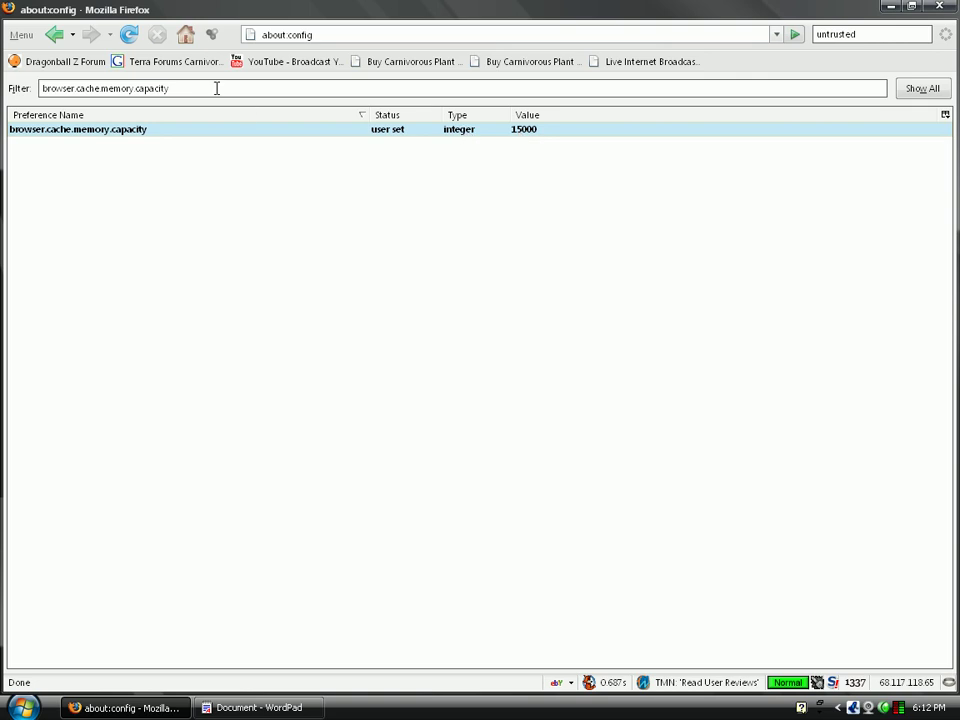
Step: Trim the filter to browser.cache. so all cache preferences are listed
{"action": "double_click", "coordinate": [140, 90]}
{"action": "left_click_drag", "start_coordinate": [138, 97], "coordinate": [103, 90]}
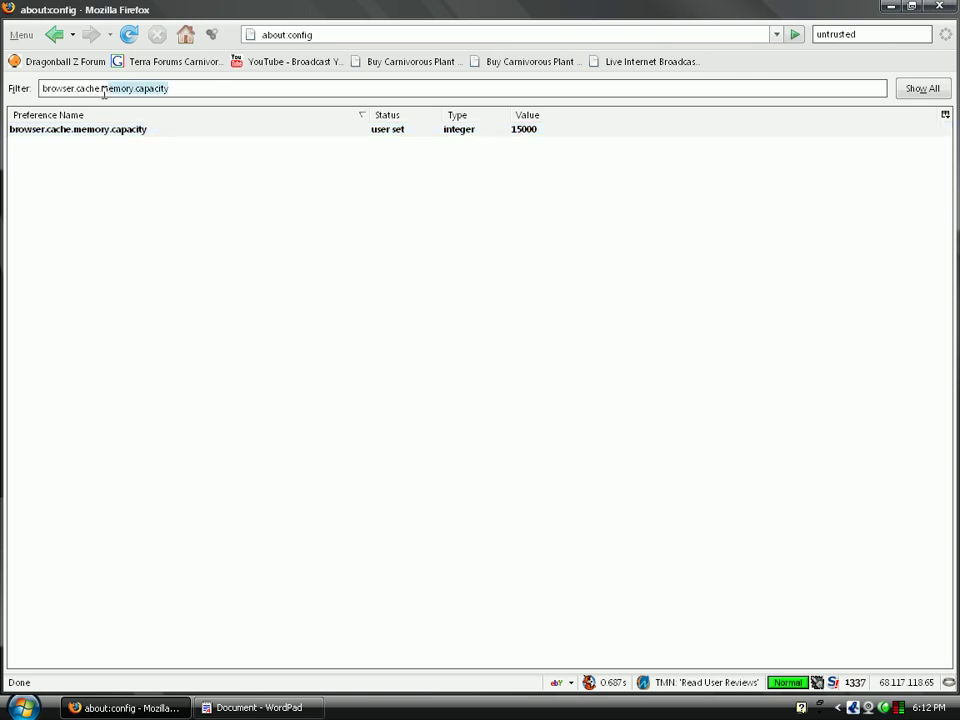
{"action": "key", "text": "BackSpace"}
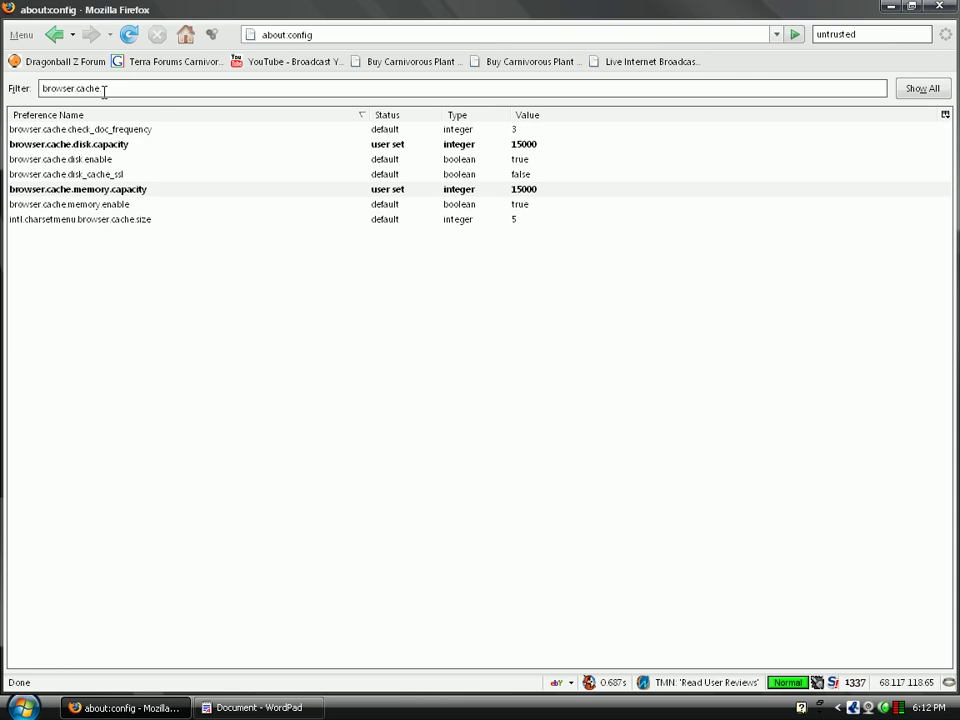
Step: Check that browser.cache.disk.capacity is 15000 without changing it, then select browser.cache.memory.capacity
{"action": "left_click", "coordinate": [122, 147]}
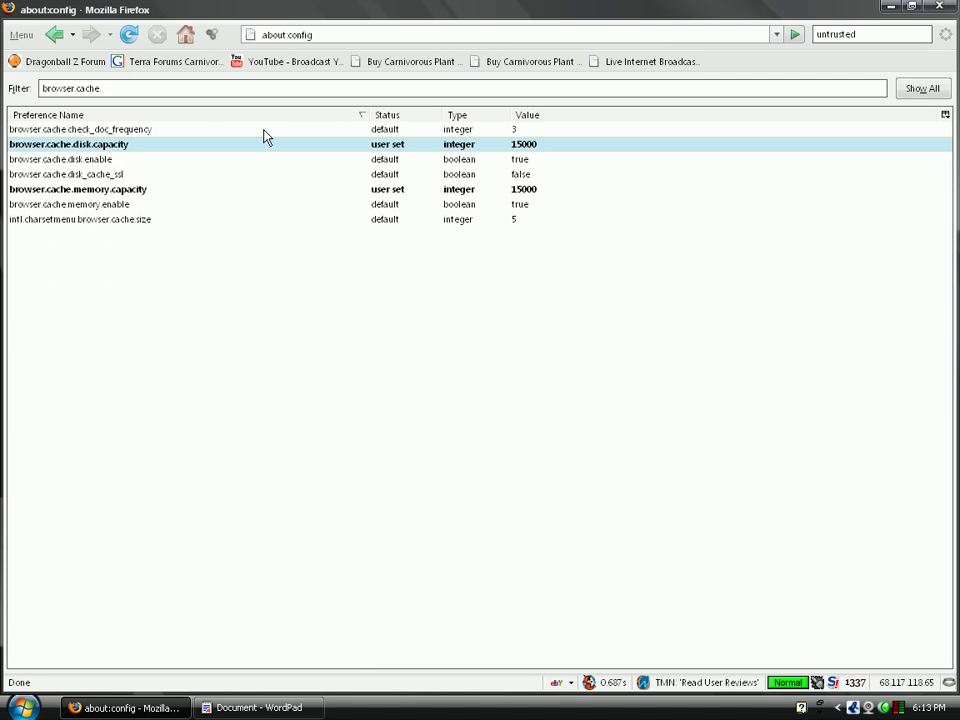
{"action": "double_click", "coordinate": [108, 150]}
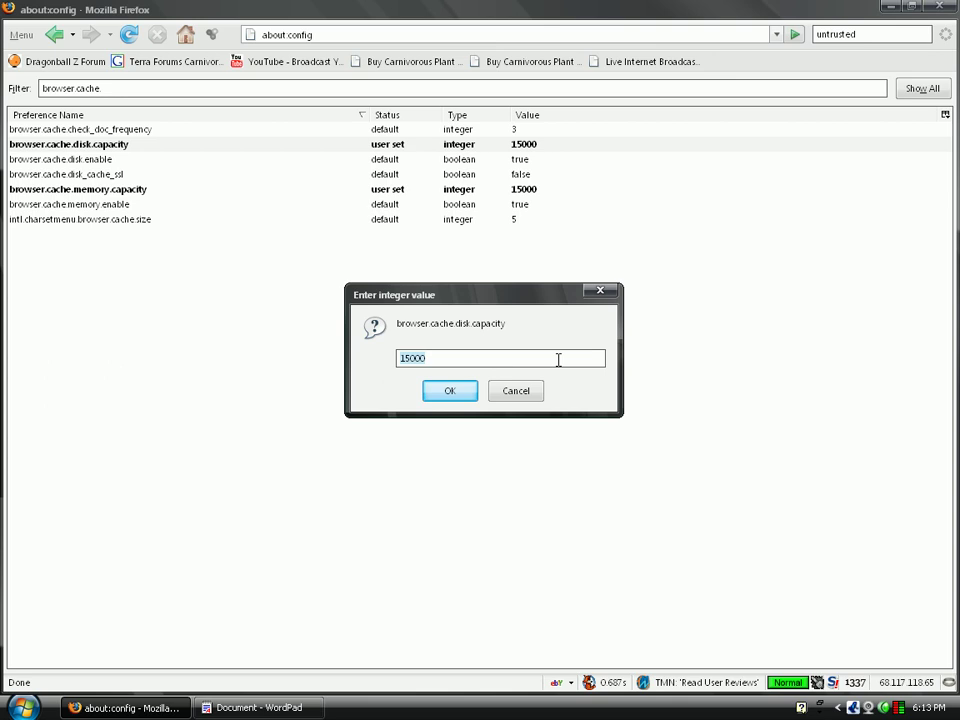
{"action": "left_click", "coordinate": [505, 393]}
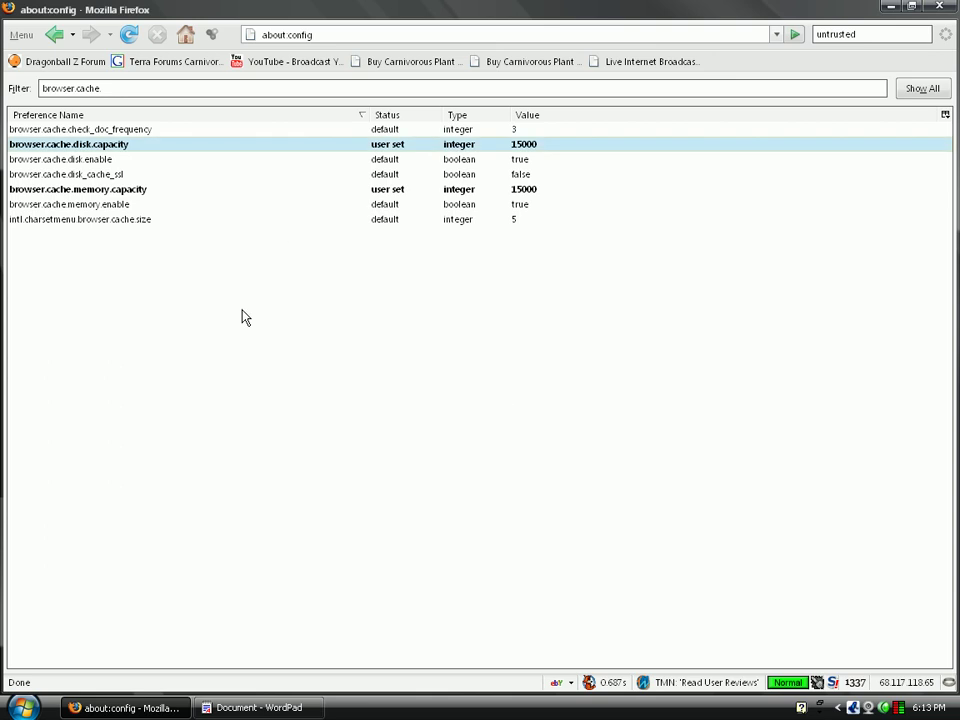
{"action": "left_click", "coordinate": [268, 192]}
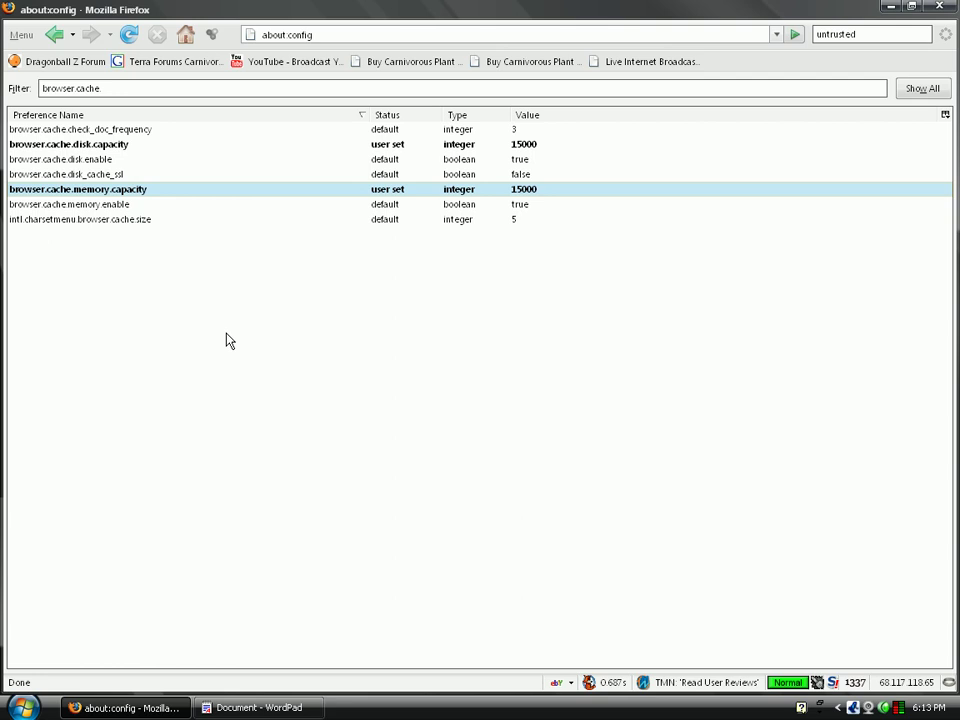
{"action": "right_click", "coordinate": [319, 306]}
Step: Start a new Boolean preference from the preference list's New menu
{"action": "mouse_move", "coordinate": [370, 357]}
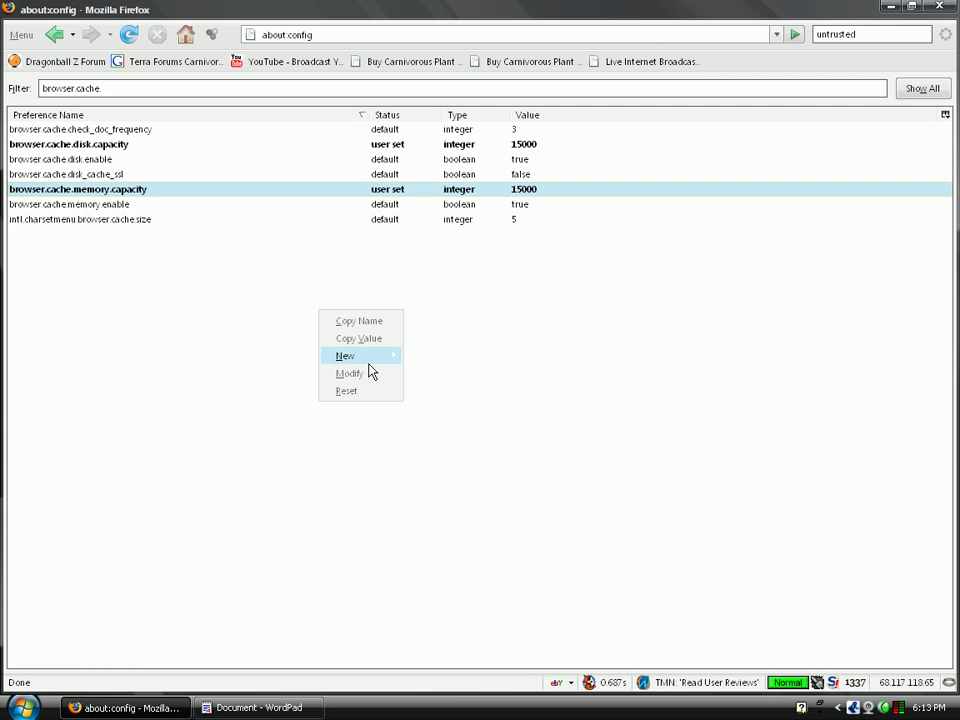
{"action": "left_click", "coordinate": [208, 336]}
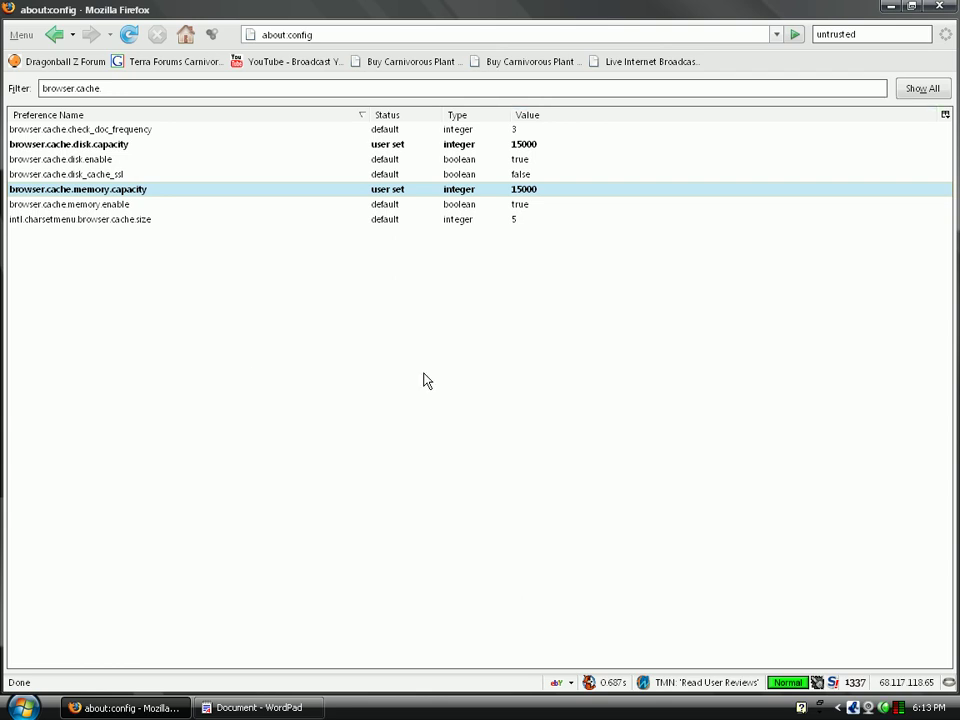
{"action": "right_click", "coordinate": [298, 362]}
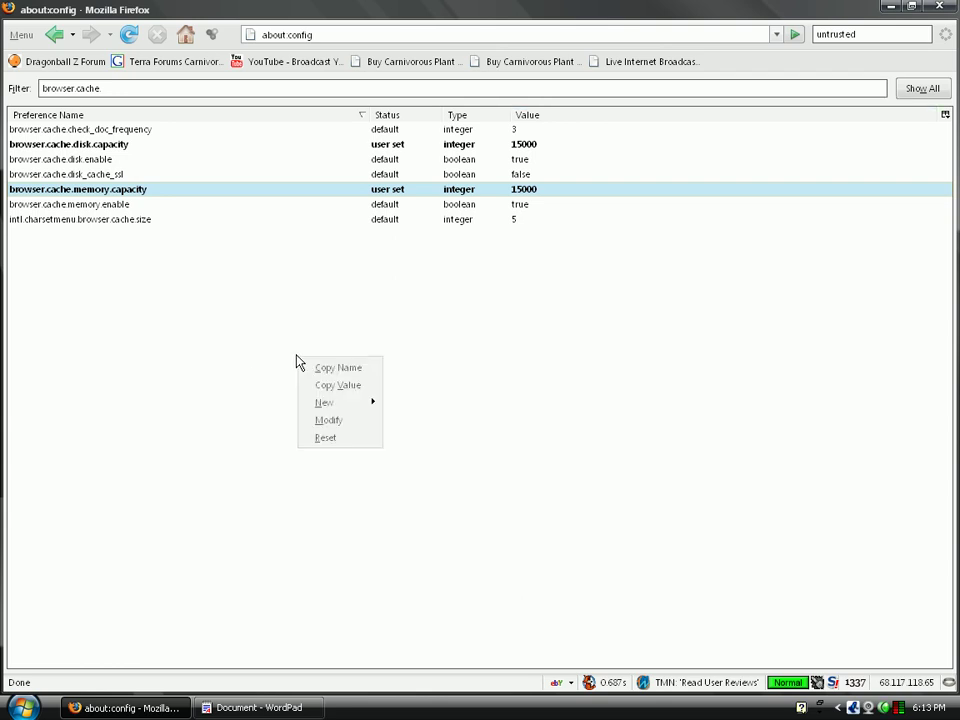
{"action": "mouse_move", "coordinate": [364, 405]}
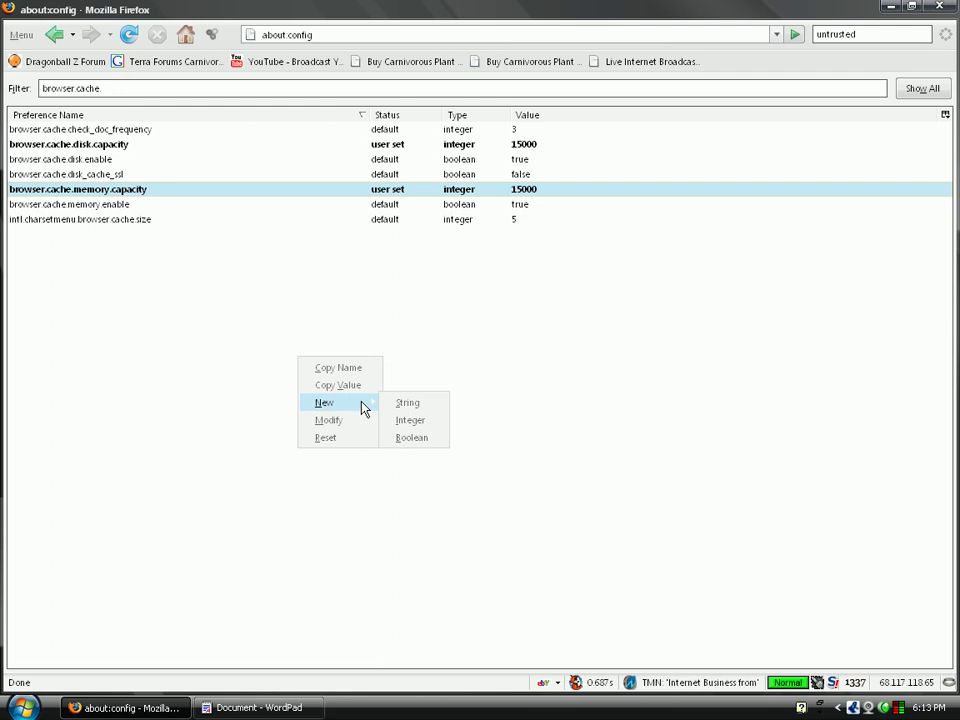
{"action": "left_click", "coordinate": [418, 441]}
Step: Copy config.trim_on_minimize from WordPad, paste it as the preference name, and confirm
{"action": "left_click", "coordinate": [255, 708]}
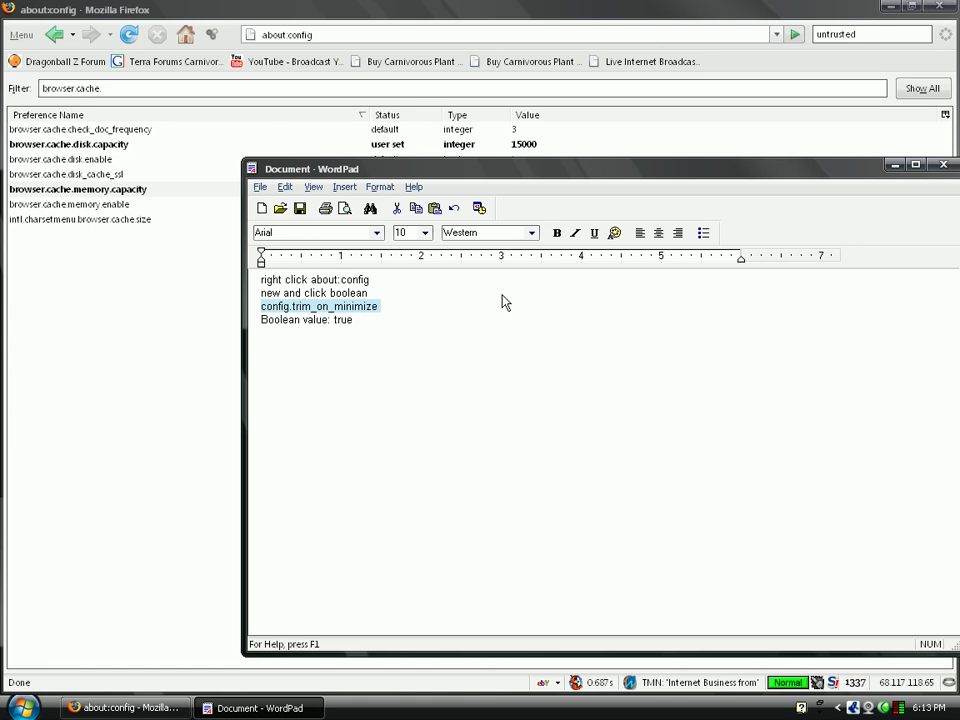
{"action": "key", "text": "ctrl+c"}
{"action": "left_click", "coordinate": [122, 707]}
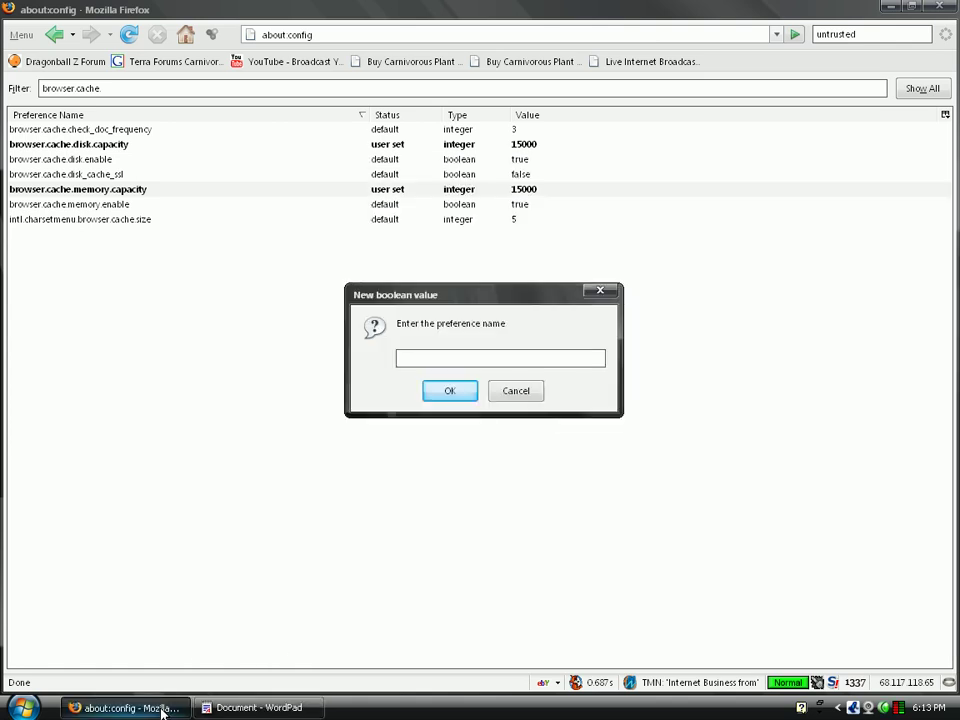
{"action": "right_click", "coordinate": [489, 357]}
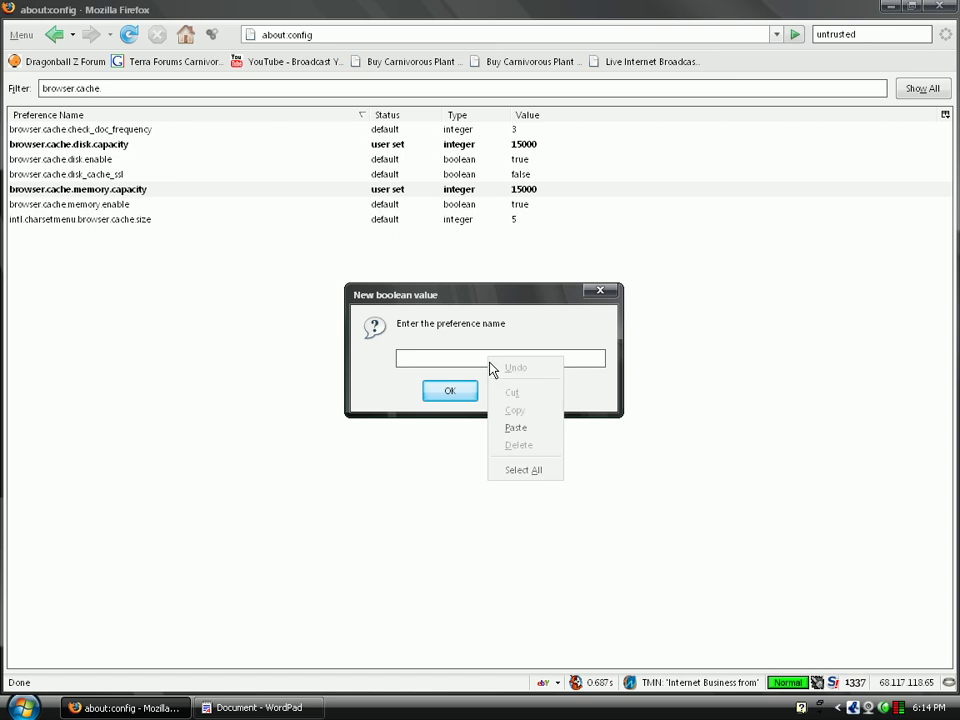
{"action": "left_click", "coordinate": [516, 430]}
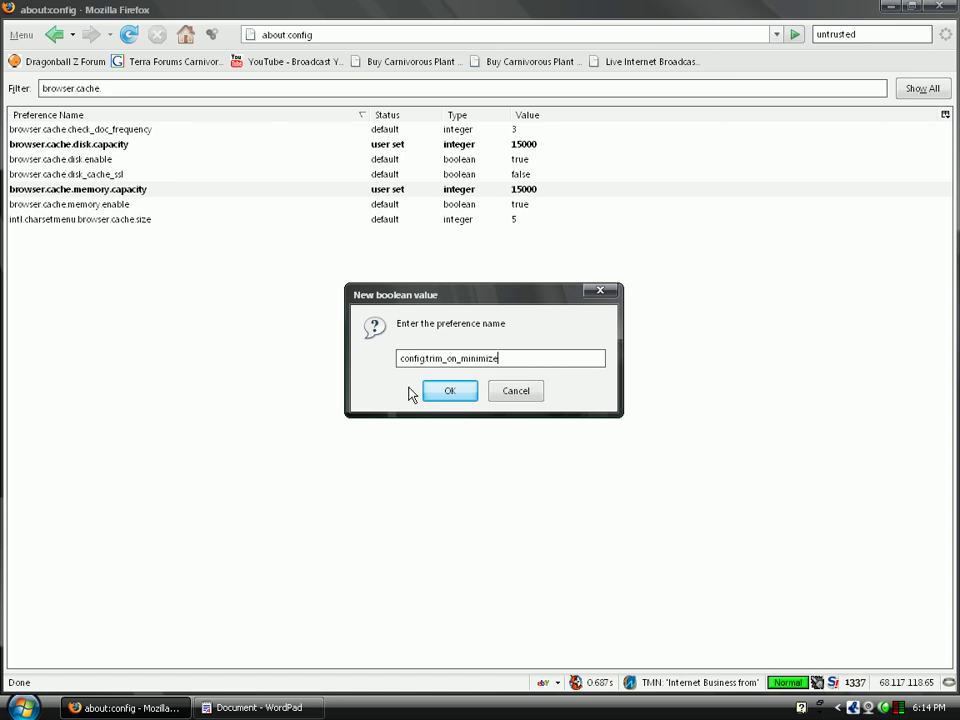
{"action": "left_click", "coordinate": [454, 392]}
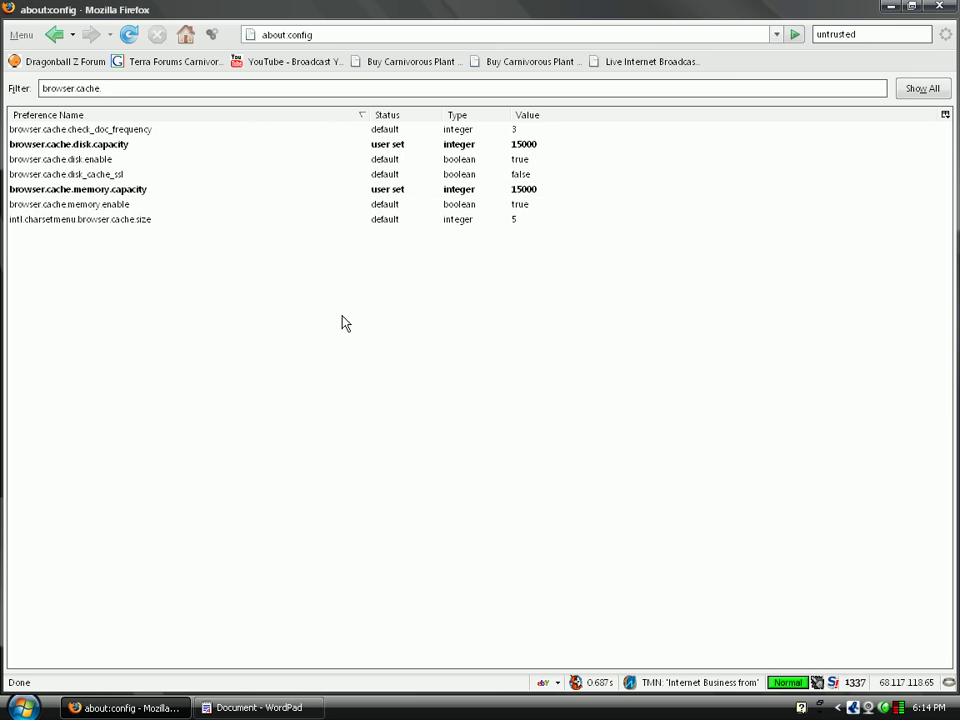
Step: Replace the filter with config.trim_on_minimize and toggle that preference to true
{"action": "left_click", "coordinate": [137, 146]}
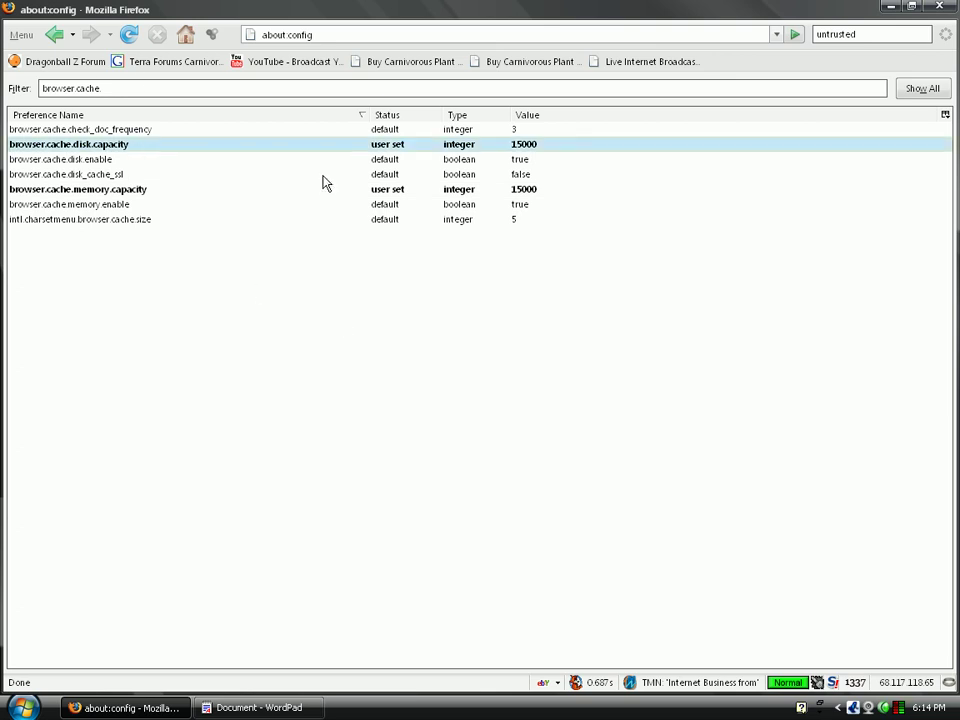
{"action": "left_click", "coordinate": [111, 88]}
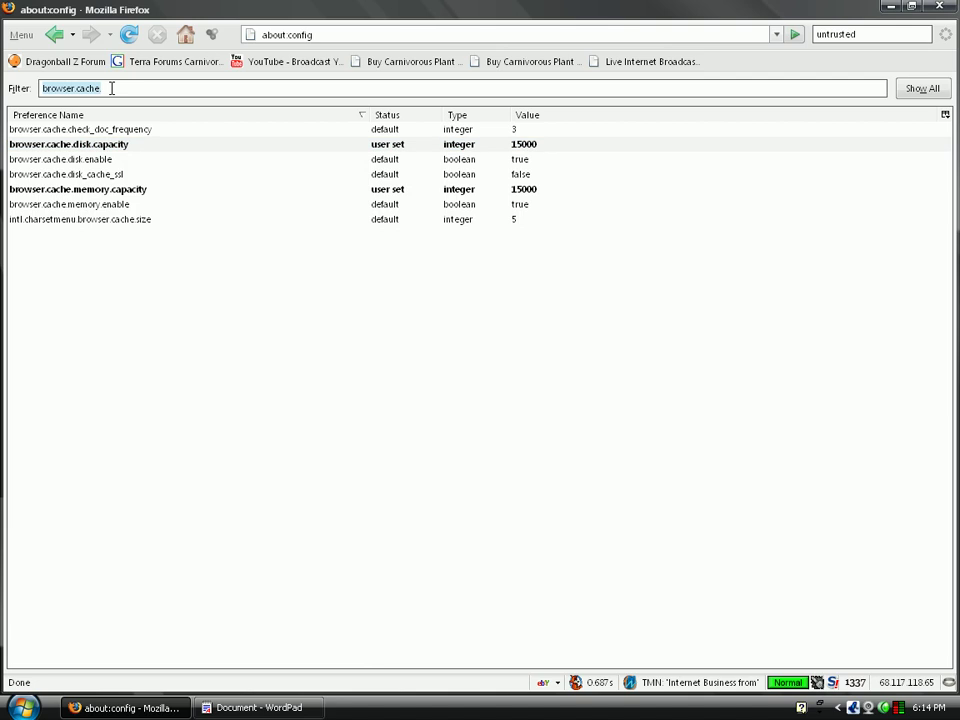
{"action": "key", "text": "BackSpace"}
{"action": "right_click", "coordinate": [126, 90]}
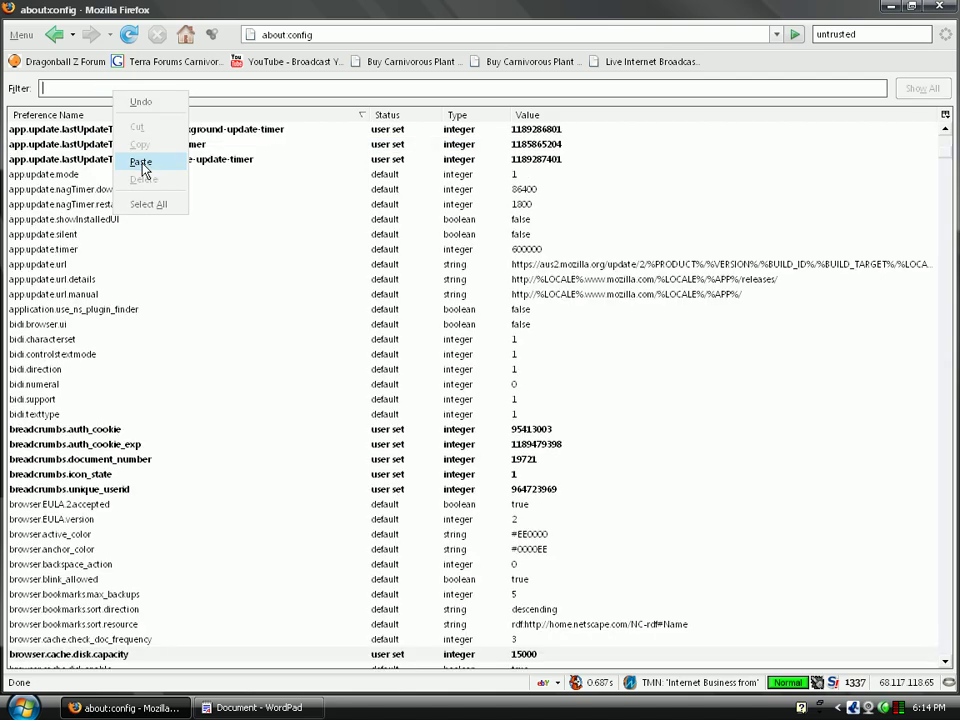
{"action": "left_click", "coordinate": [140, 164]}
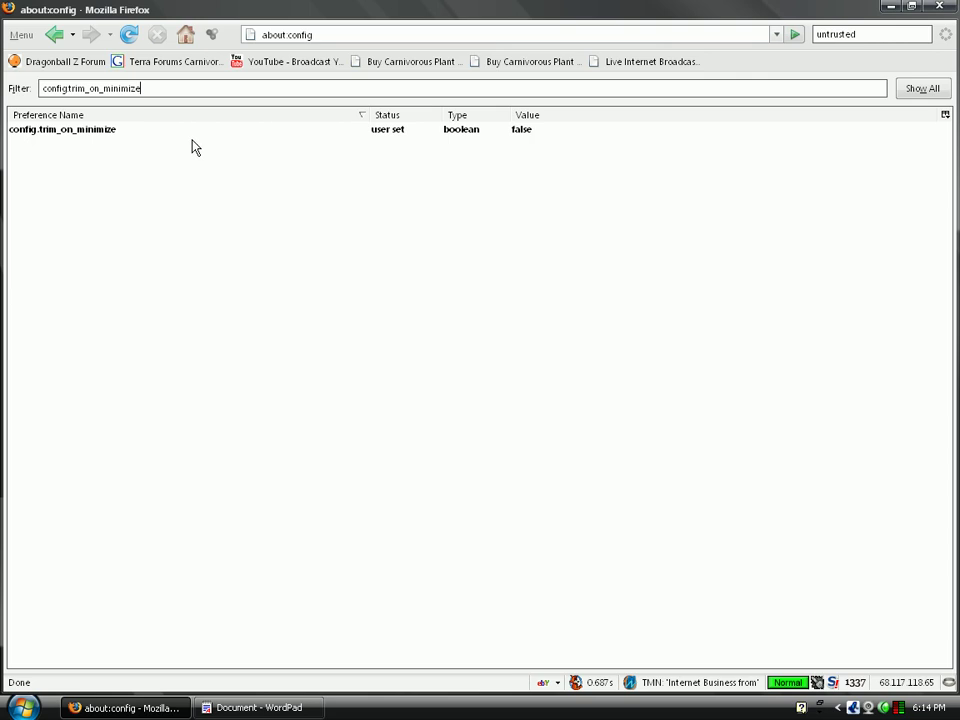
{"action": "double_click", "coordinate": [190, 131]}
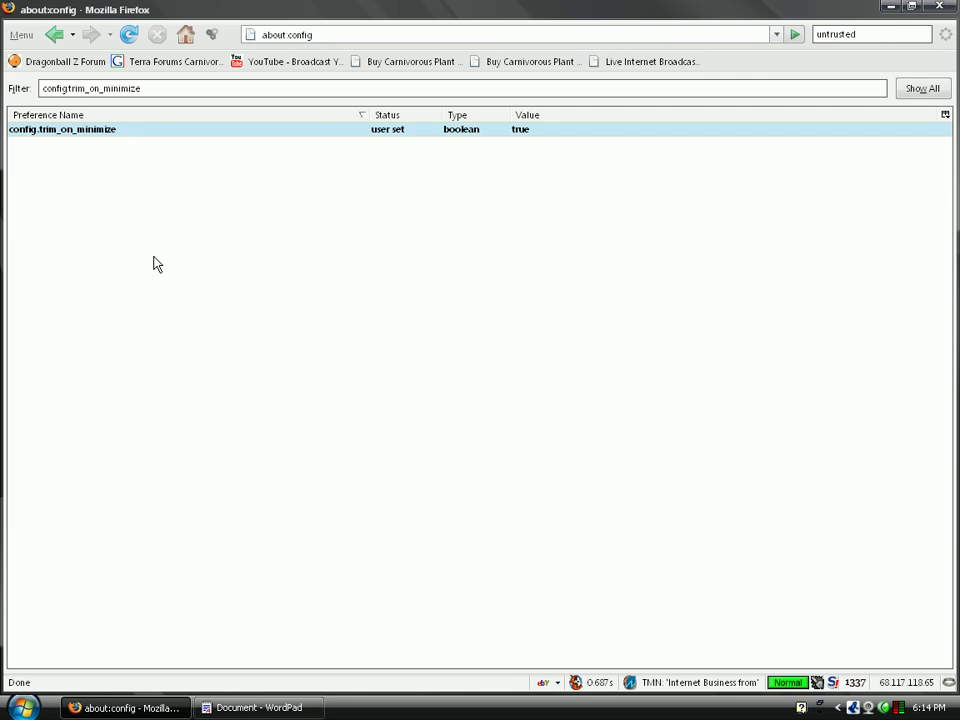
{"action": "left_click", "coordinate": [885, 7]}
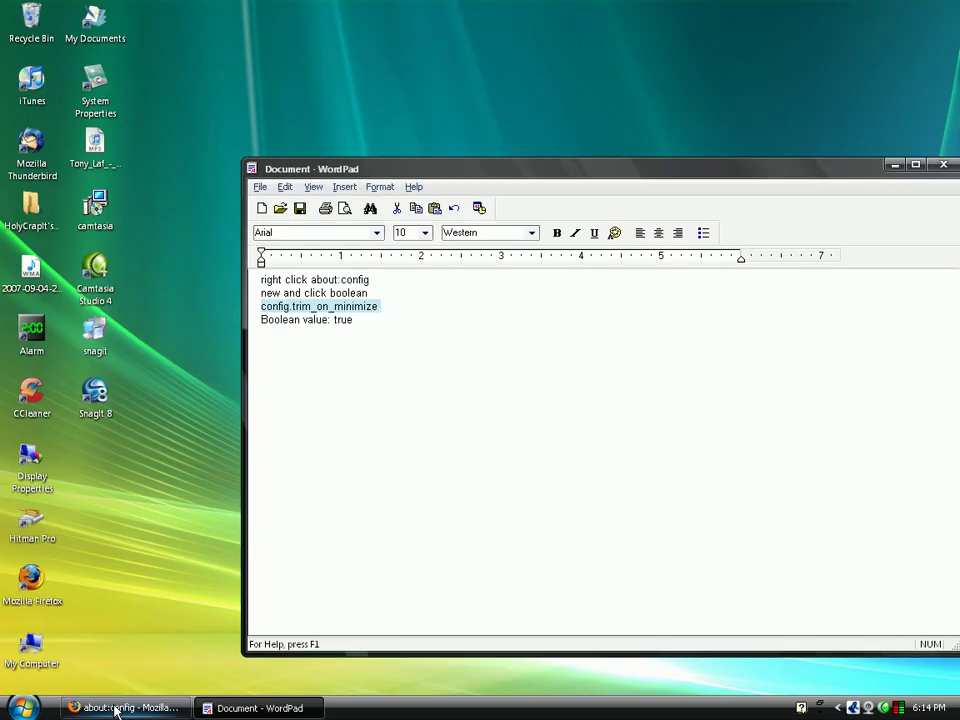
{"action": "left_click", "coordinate": [894, 164]}
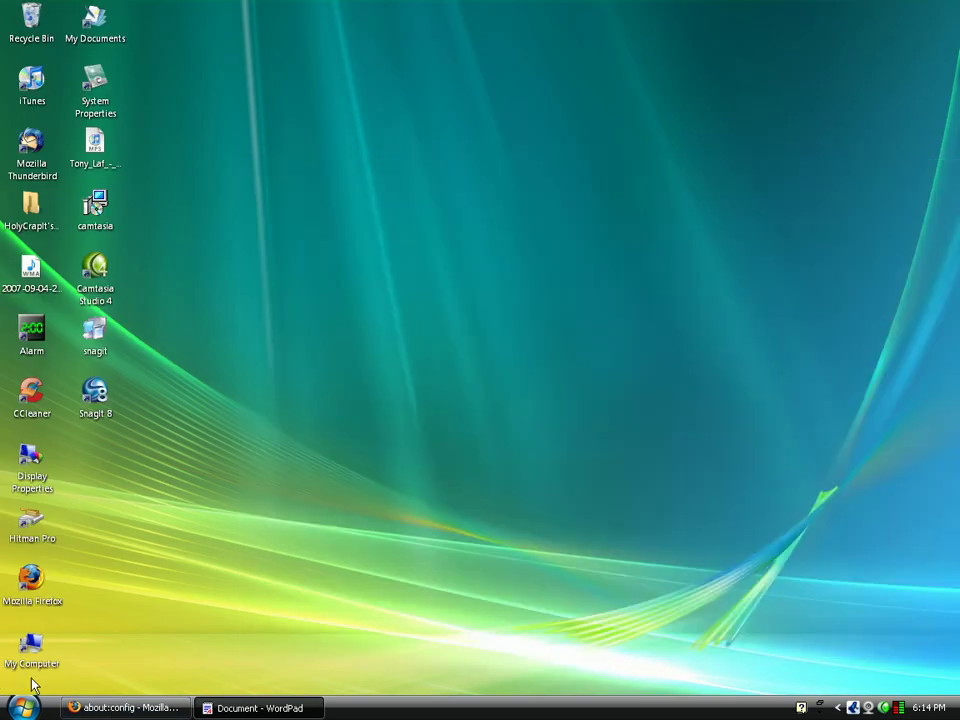
{"action": "left_click", "coordinate": [125, 708]}
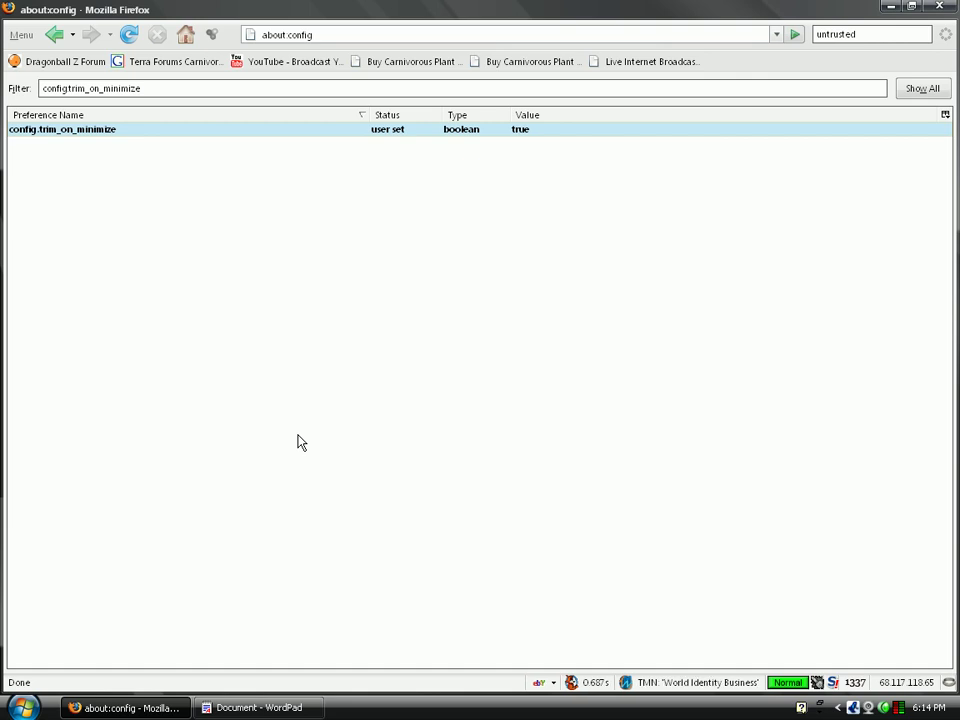
{"action": "right_click", "coordinate": [286, 372]}
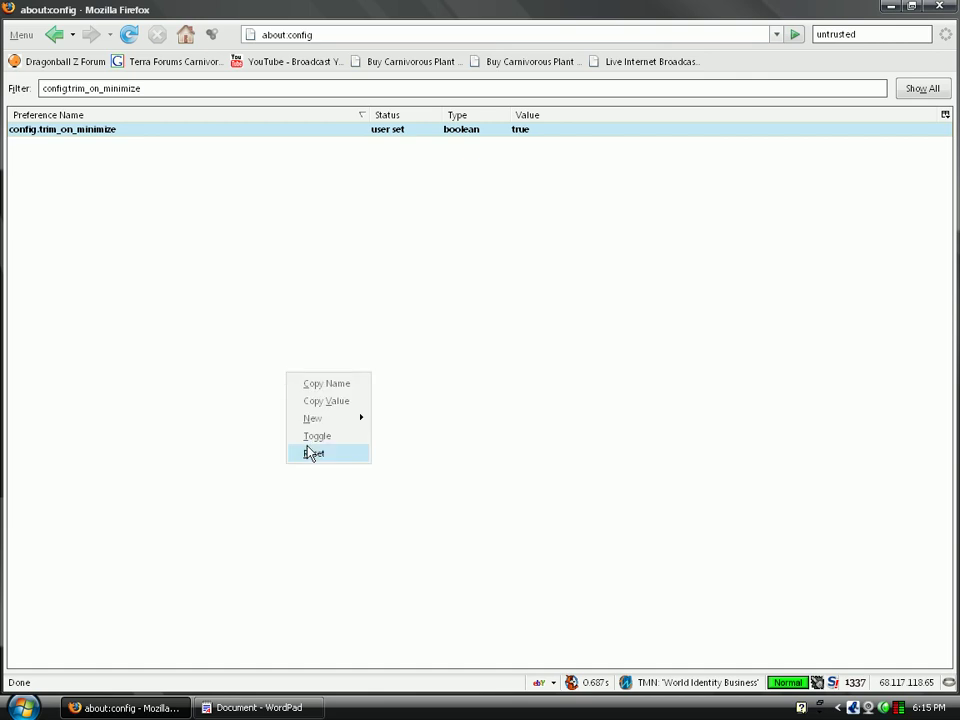
{"action": "mouse_move", "coordinate": [336, 419]}
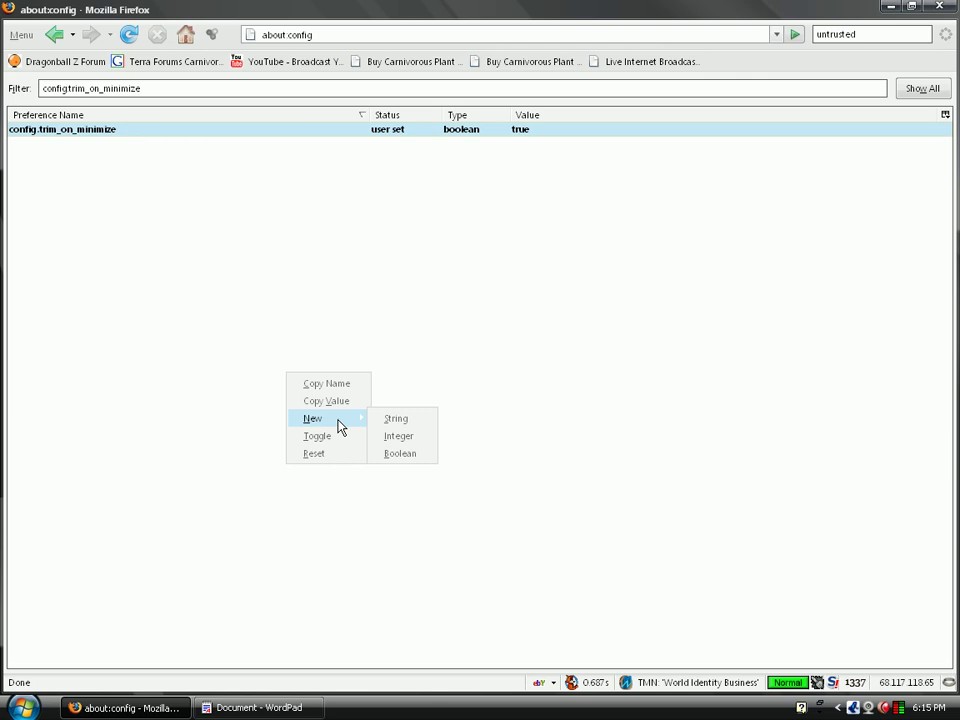
{"action": "left_click", "coordinate": [405, 454]}
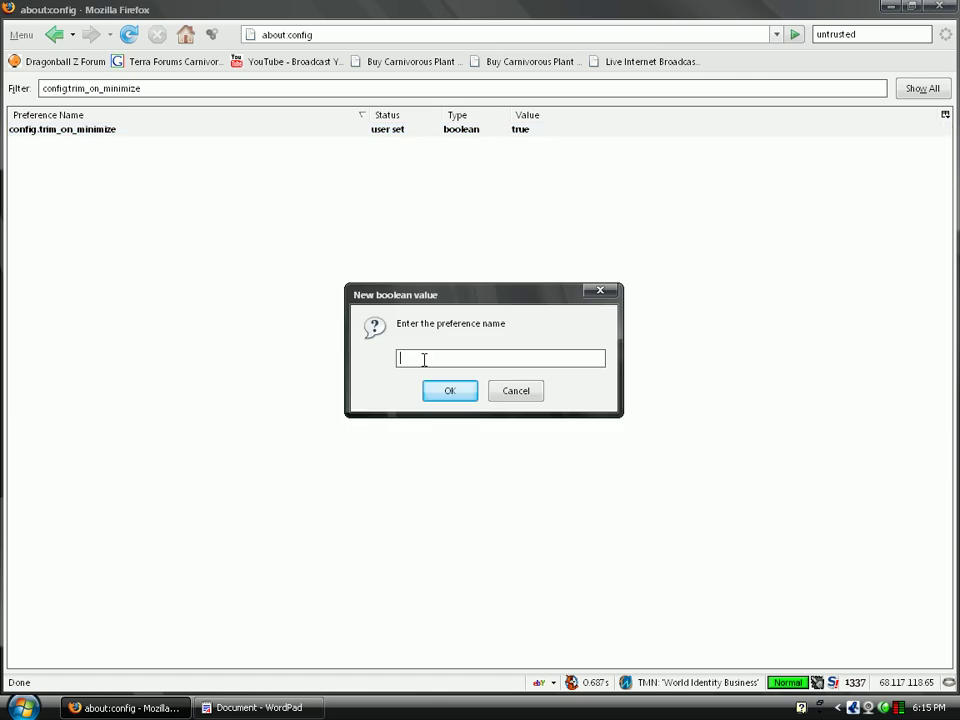
{"action": "right_click", "coordinate": [426, 362]}
{"action": "left_click", "coordinate": [455, 434]}
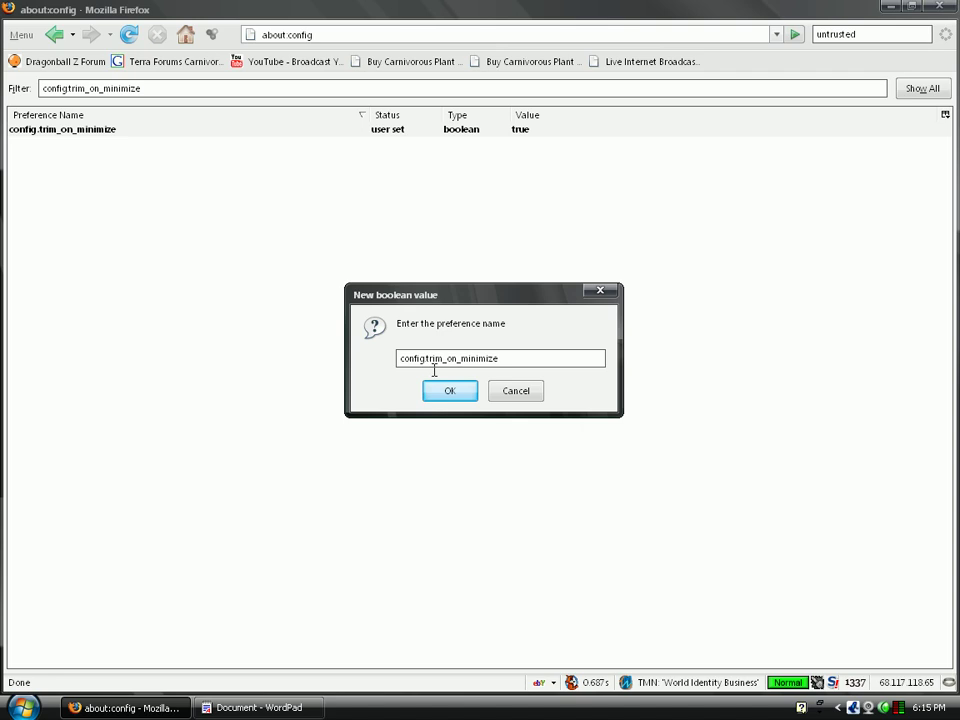
{"action": "left_click", "coordinate": [526, 396]}
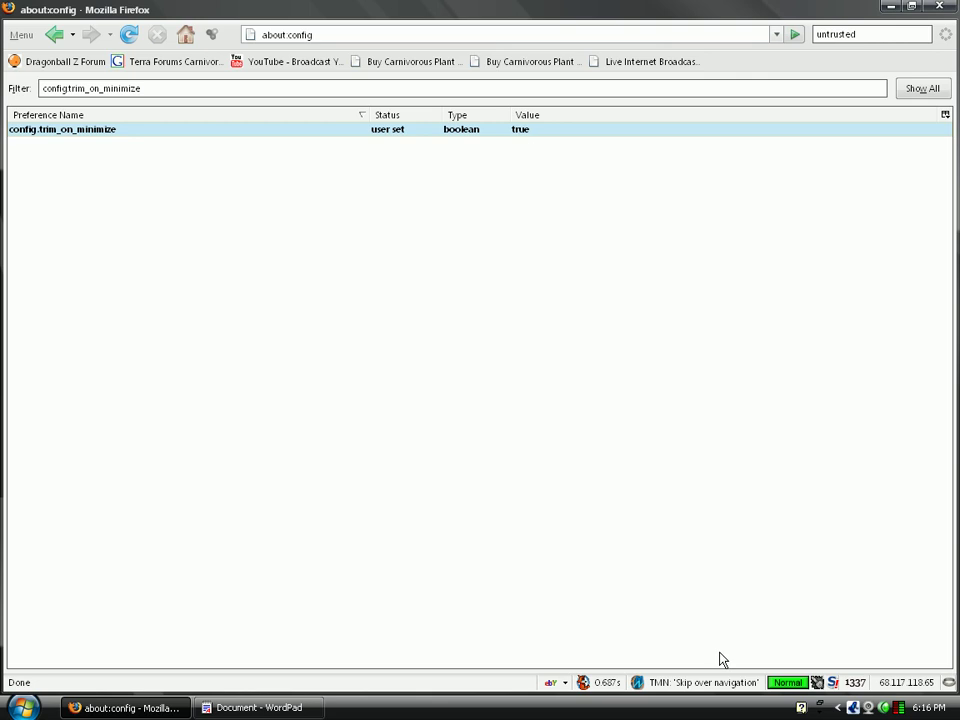
Step: Open the Camtasia Recorder window from its system tray icon
{"action": "left_click", "coordinate": [838, 708]}
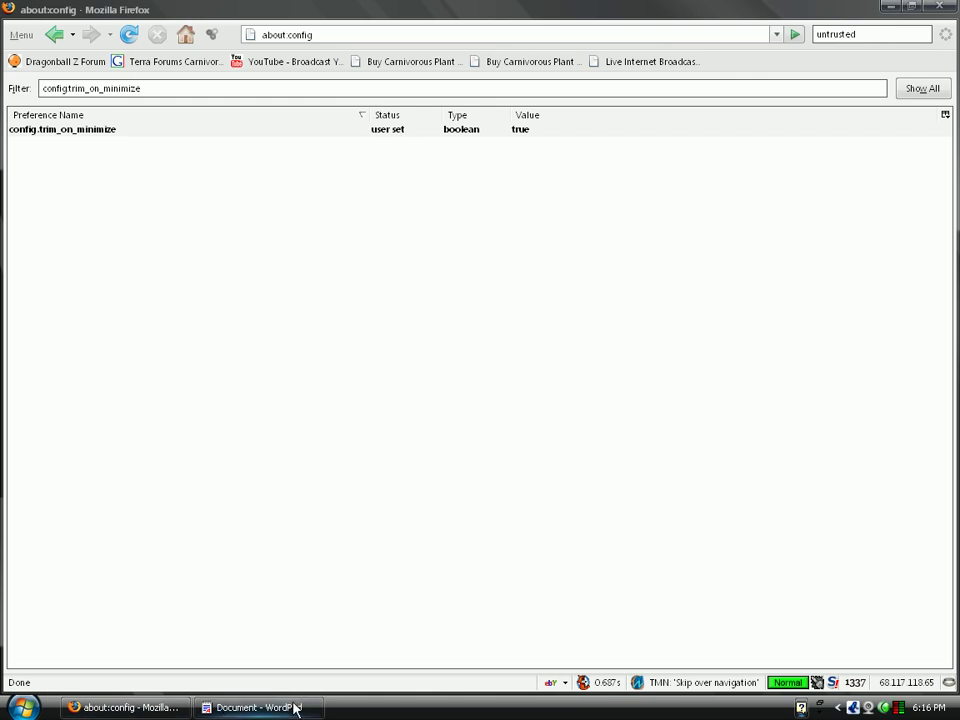
{"action": "left_click", "coordinate": [887, 710]}
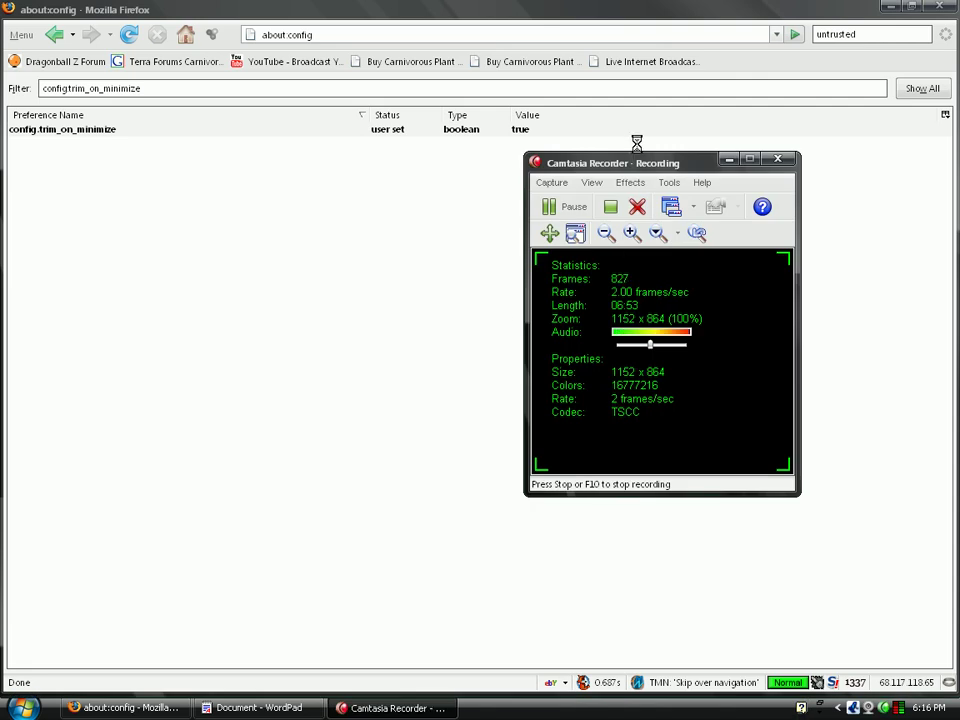